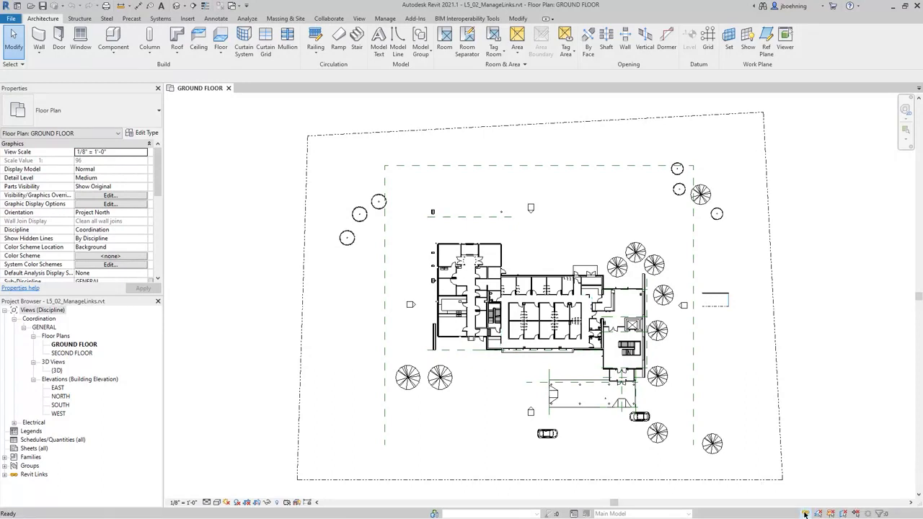
Step: Move the linked ARCH_LINK.rvt model up and to the right of its original position in the ground floor plan
click(783, 420)
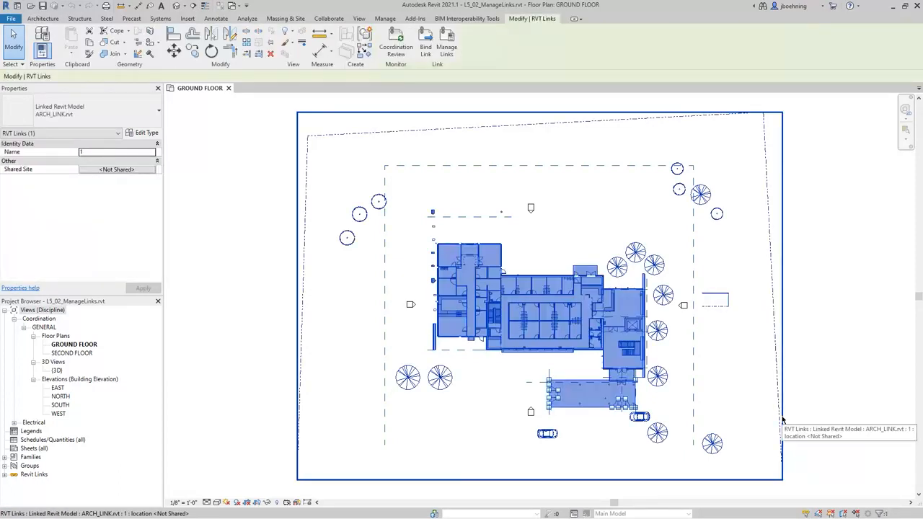
scroll(543, 366, down, 2)
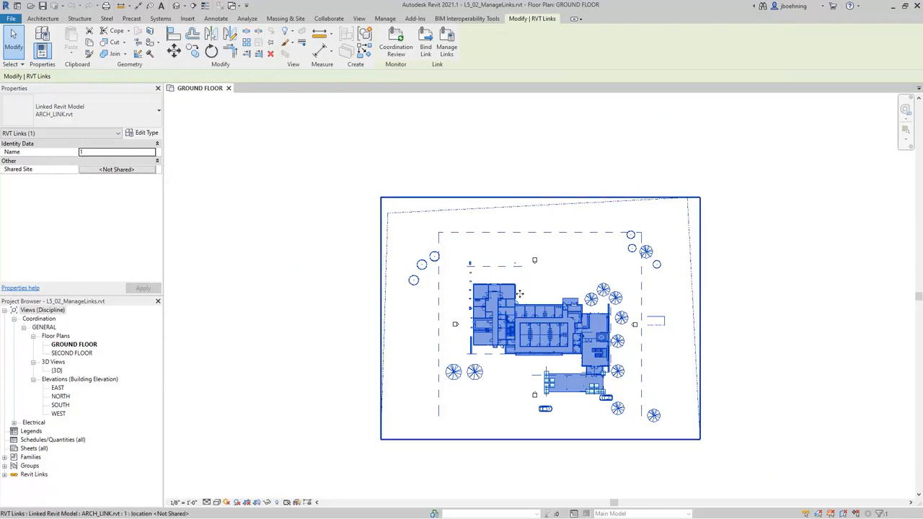
drag(532, 282, 566, 259)
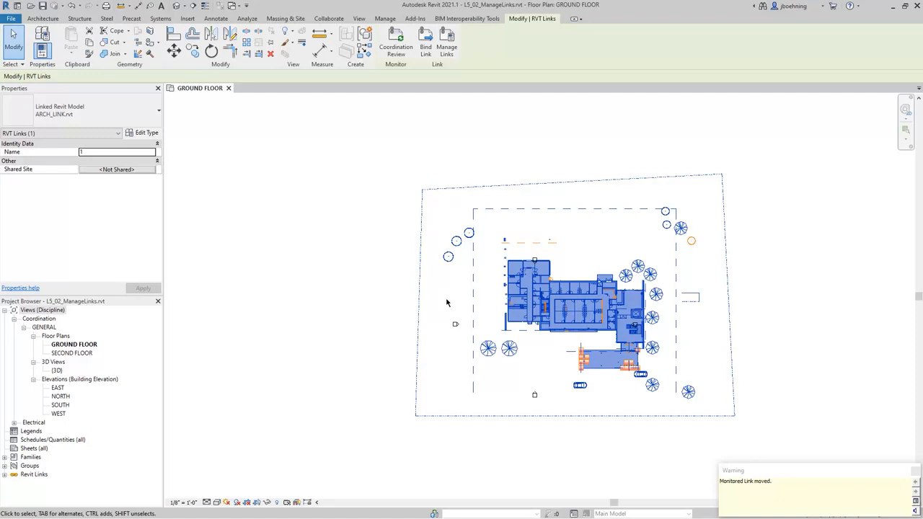
click(375, 315)
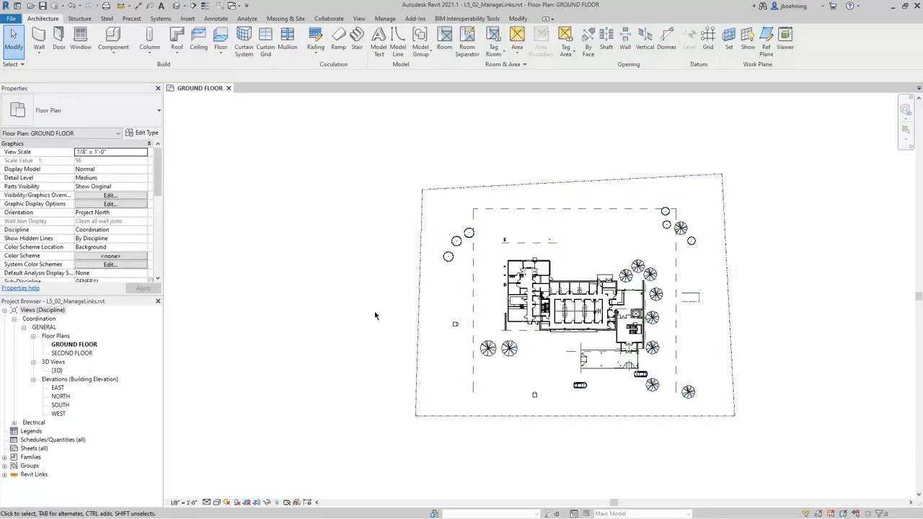
Step: Reposition the ARCH_LINK.rvt linked model to the internal origin
click(418, 304)
right_click(331, 198)
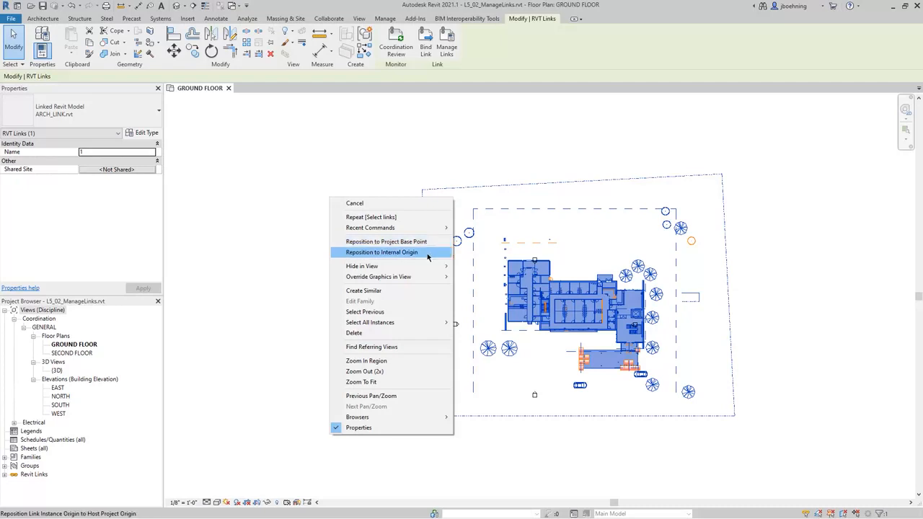
click(427, 257)
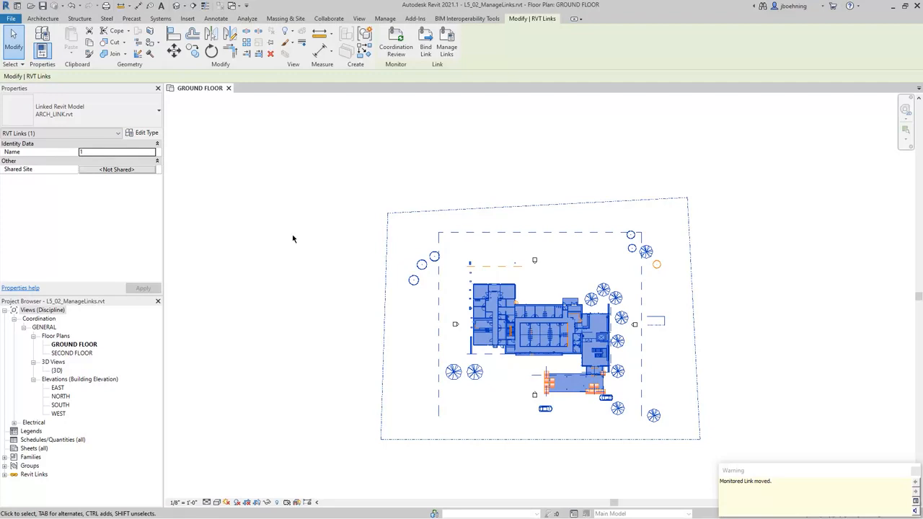
Step: Pin the ARCH_LINK.rvt linked model in place and reselect it to check the pin
right_click(294, 214)
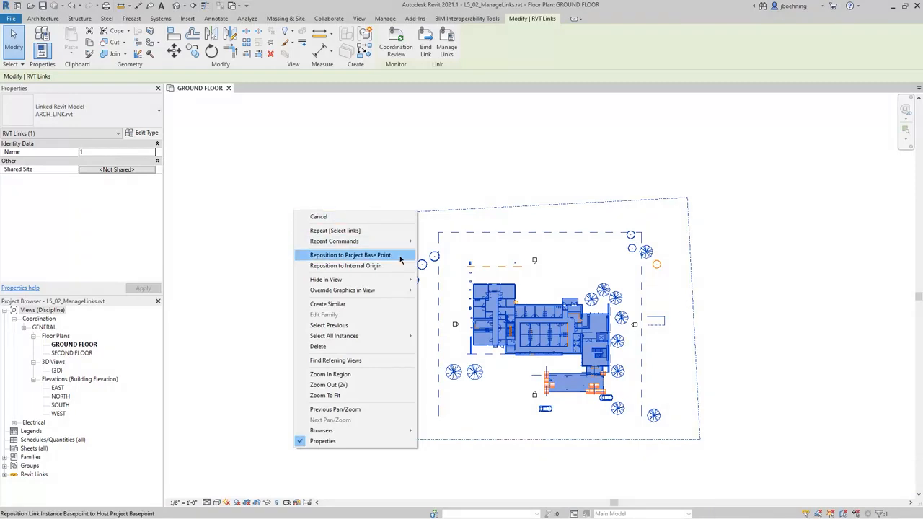
click(333, 166)
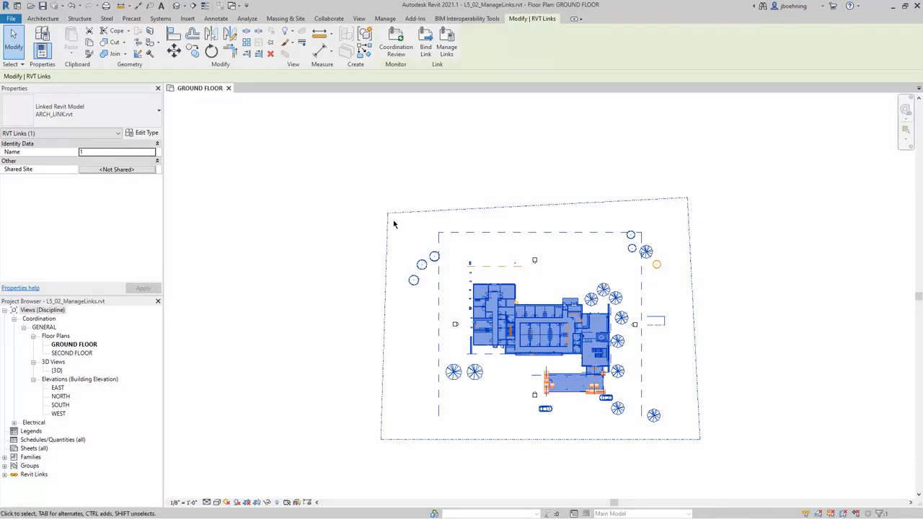
click(271, 45)
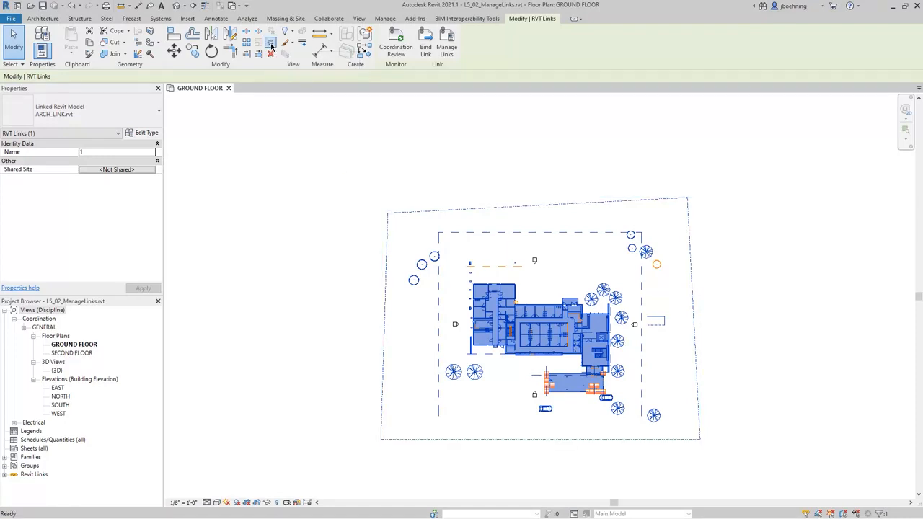
click(340, 293)
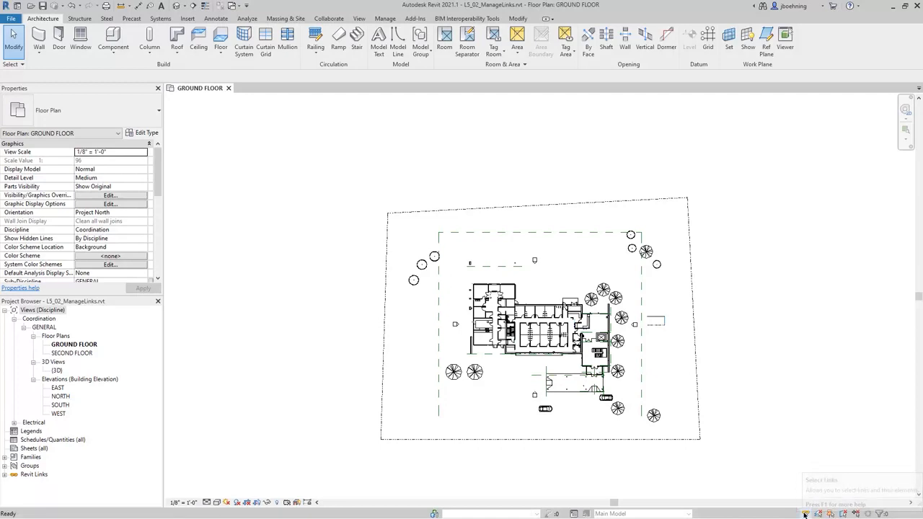
click(699, 394)
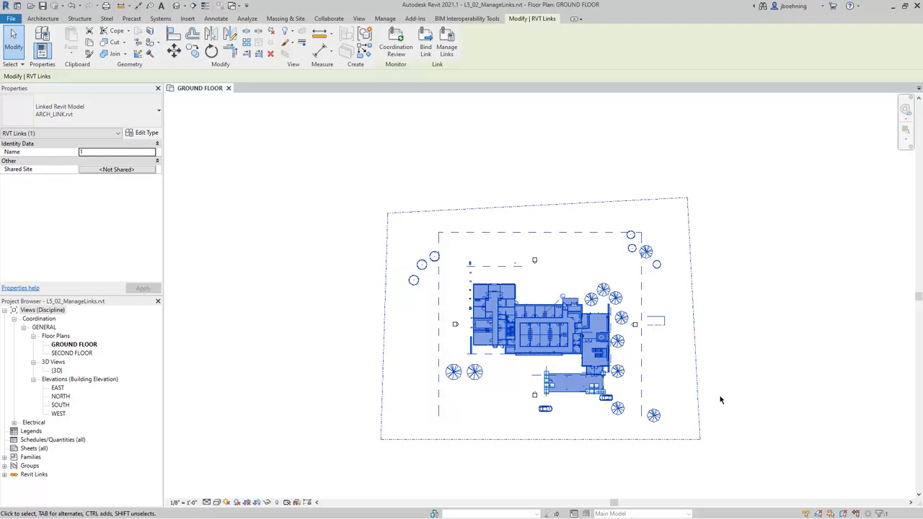
click(328, 360)
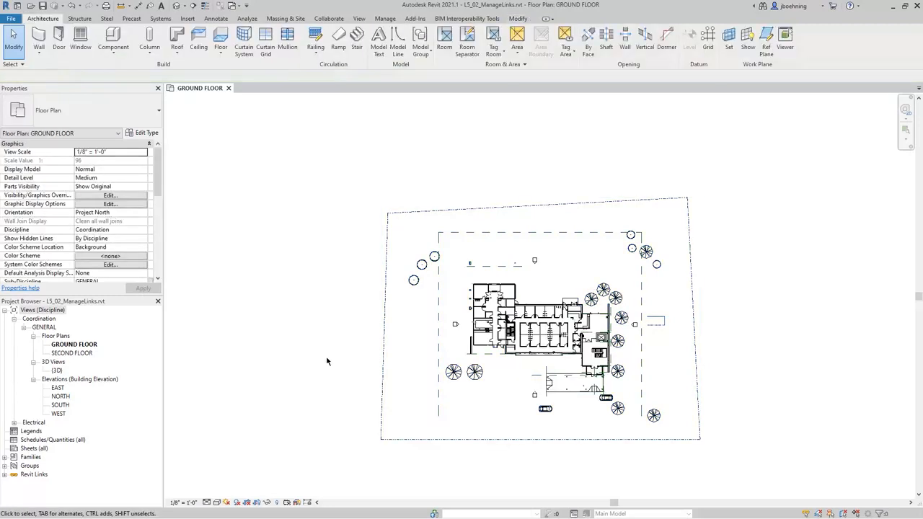
Step: Expand the project's Revit Links and review the commands available for ARCH_LINK.rvt
click(4, 475)
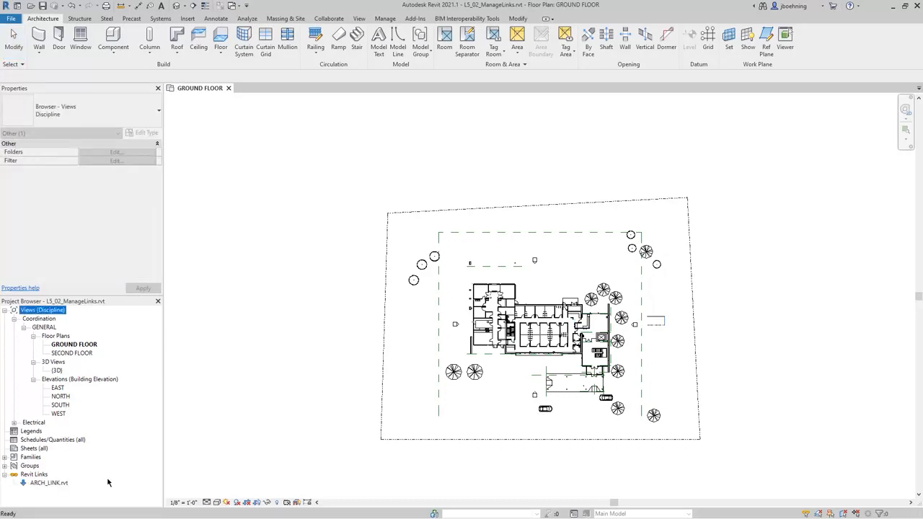
click(49, 484)
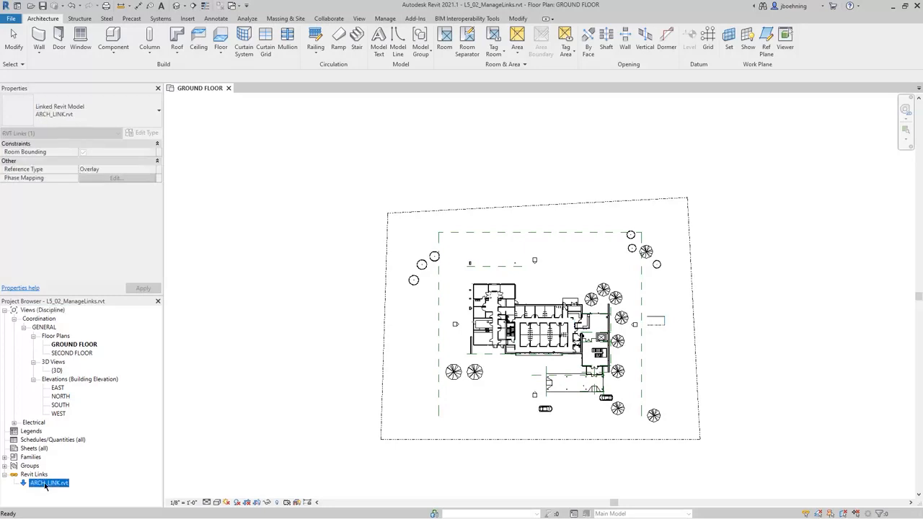
right_click(55, 488)
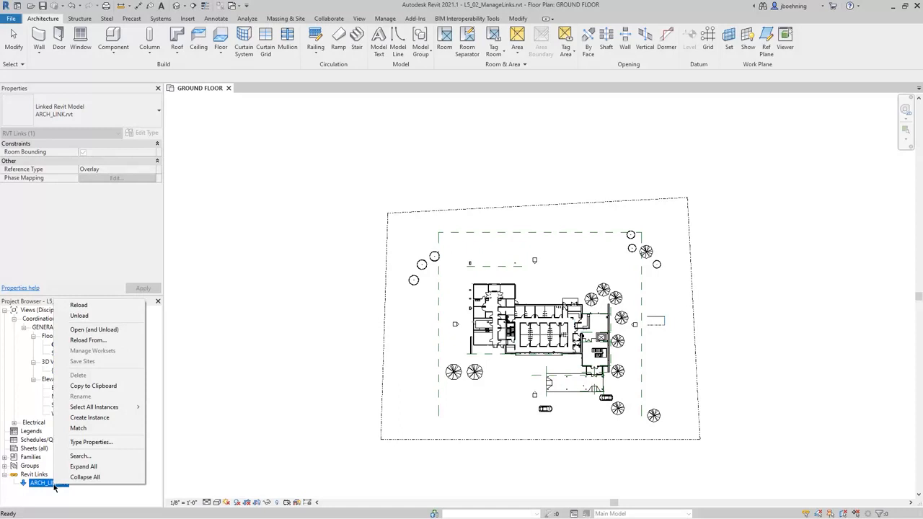
click(254, 367)
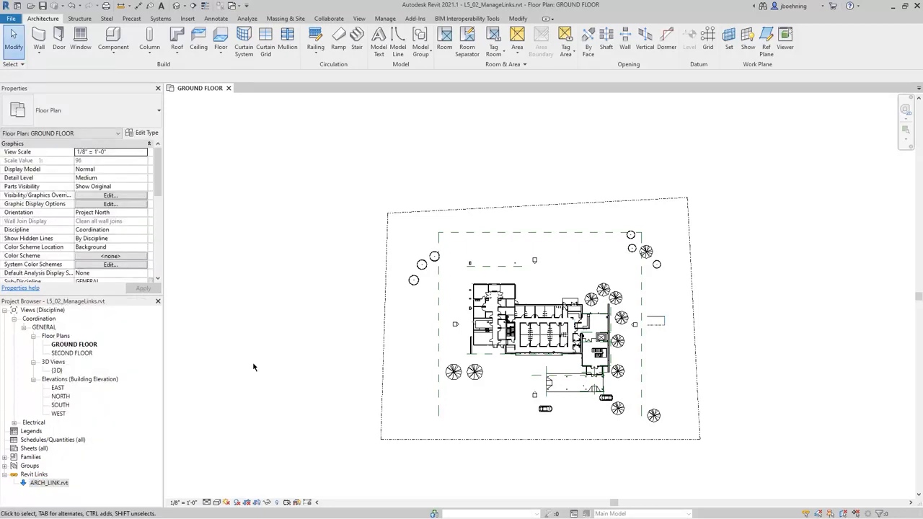
Step: Unload ARCH_LINK.rvt through Manage Links and reload it from its current path
click(385, 20)
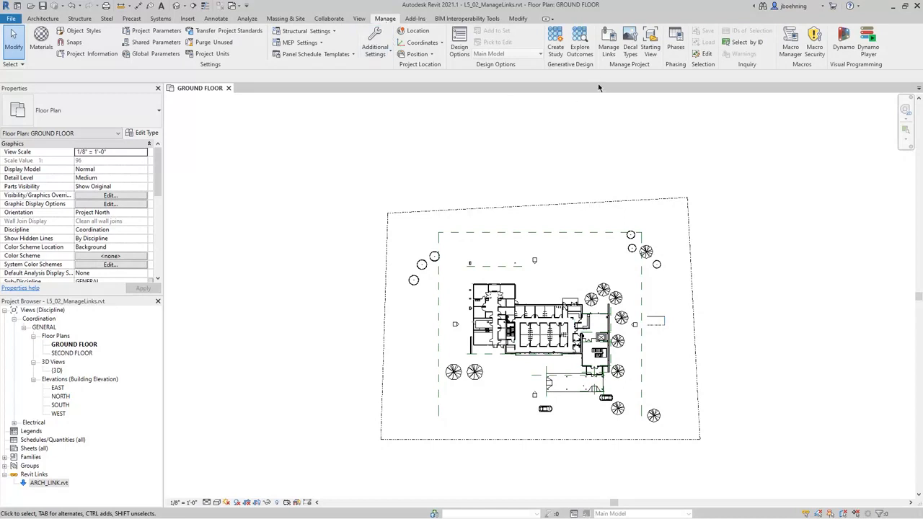
click(608, 48)
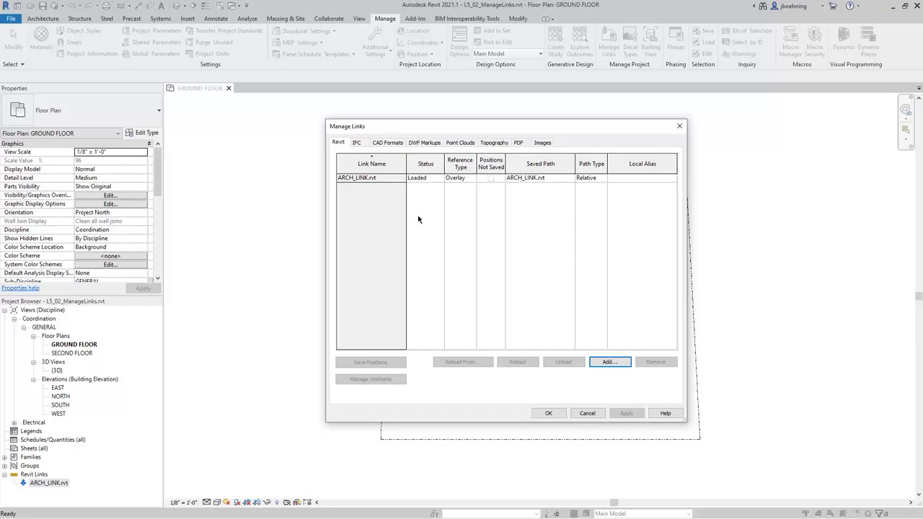
click(385, 178)
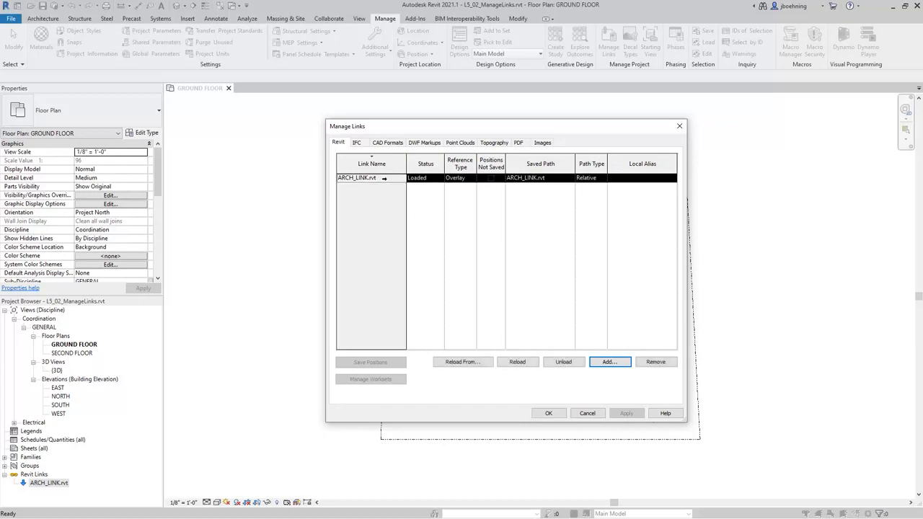
click(563, 363)
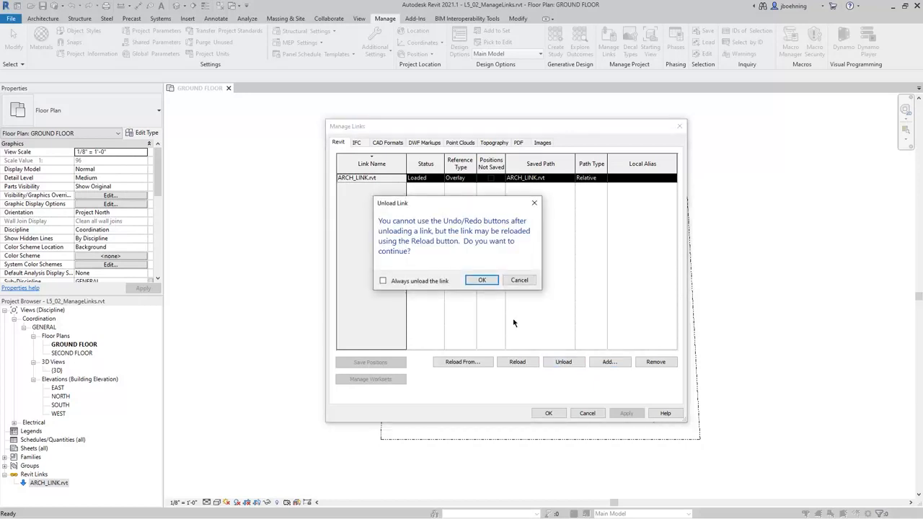
click(485, 281)
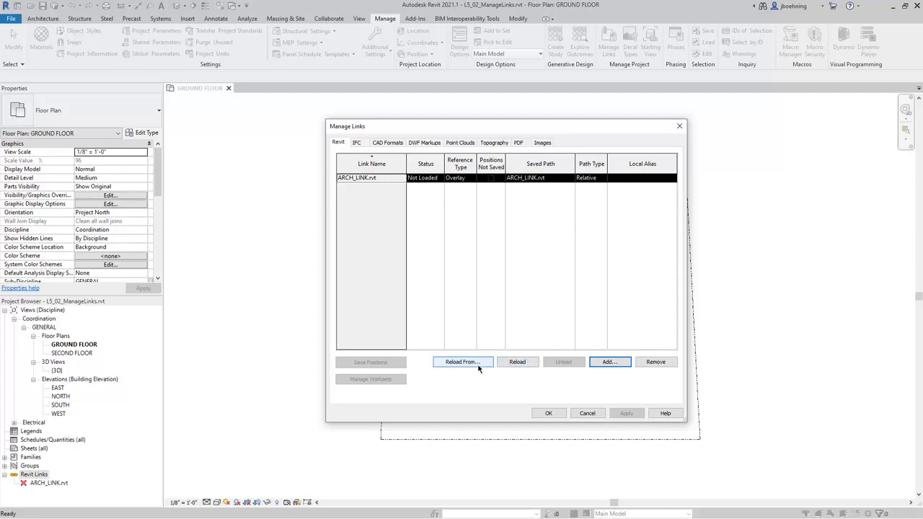
click(509, 365)
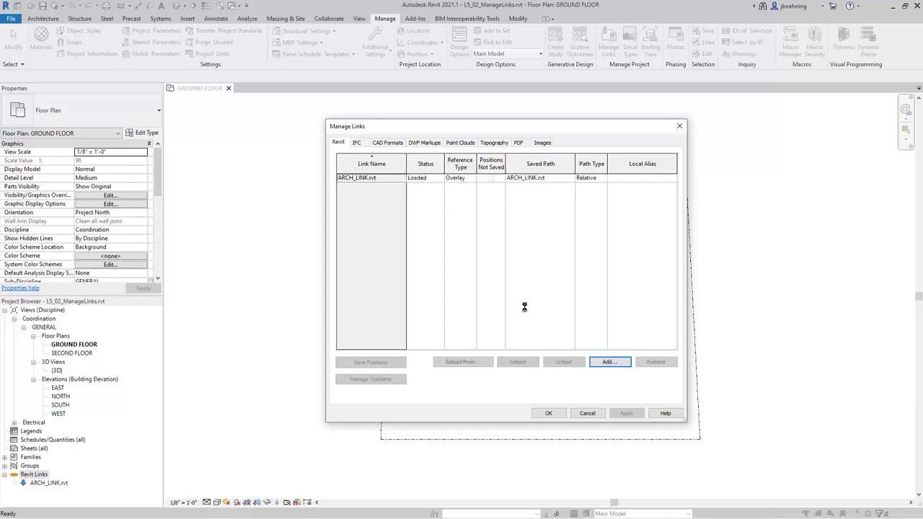
Step: Change the reference type of the ARCH_LINK.rvt link to Attachment
click(383, 180)
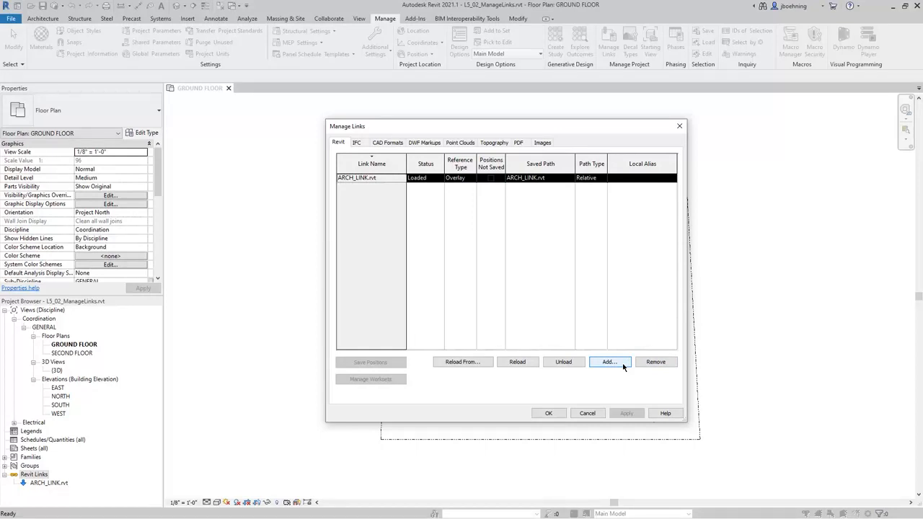
click(456, 180)
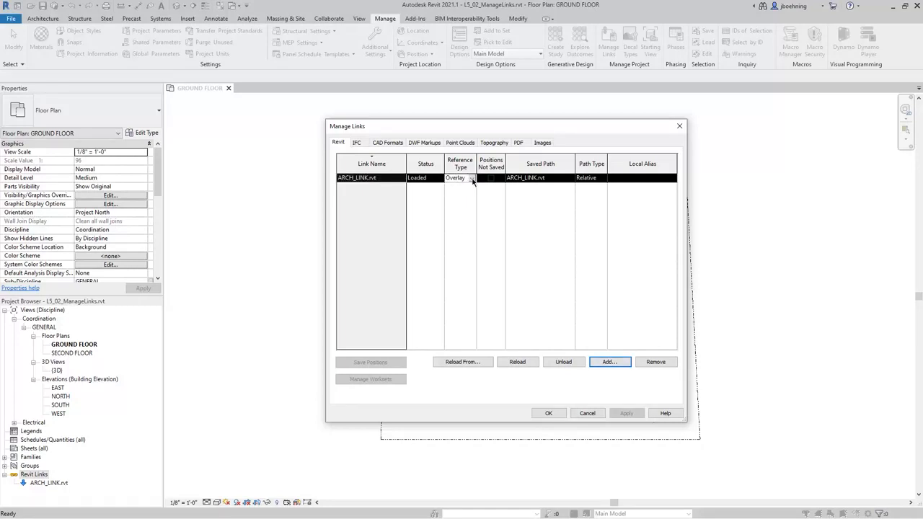
click(472, 178)
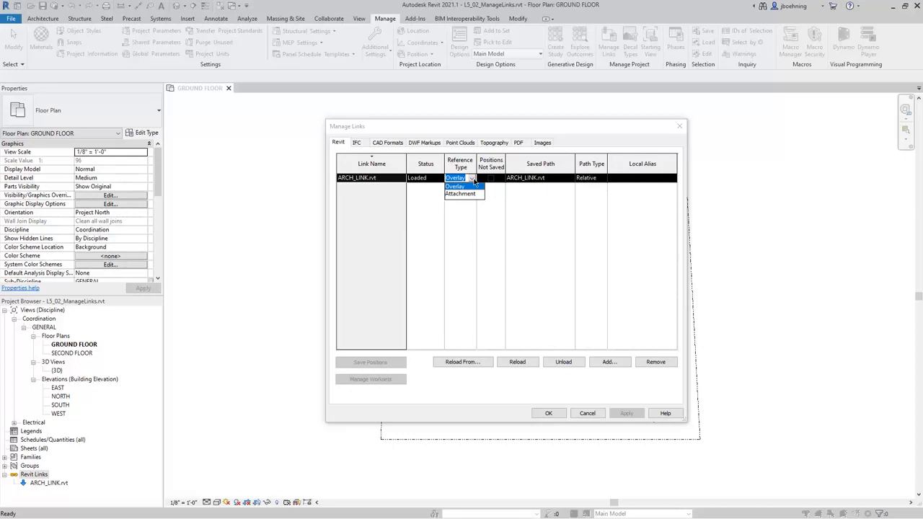
click(473, 180)
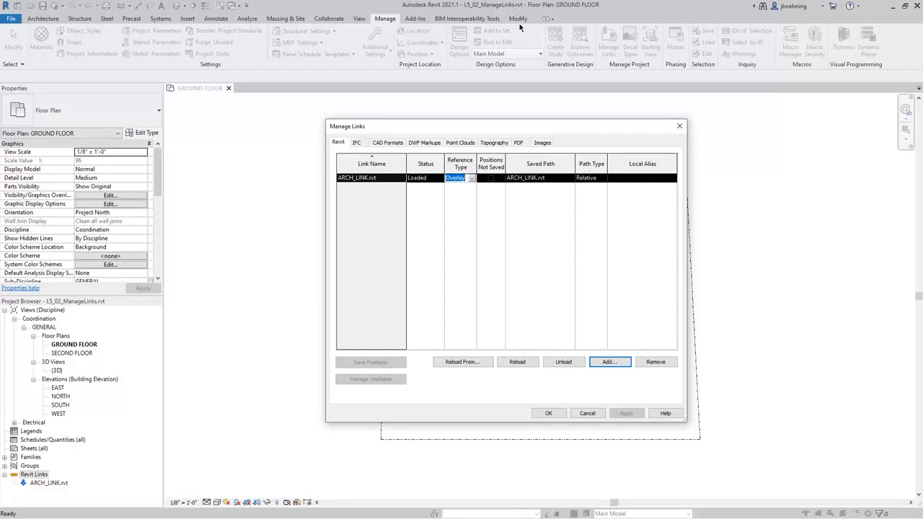
click(472, 178)
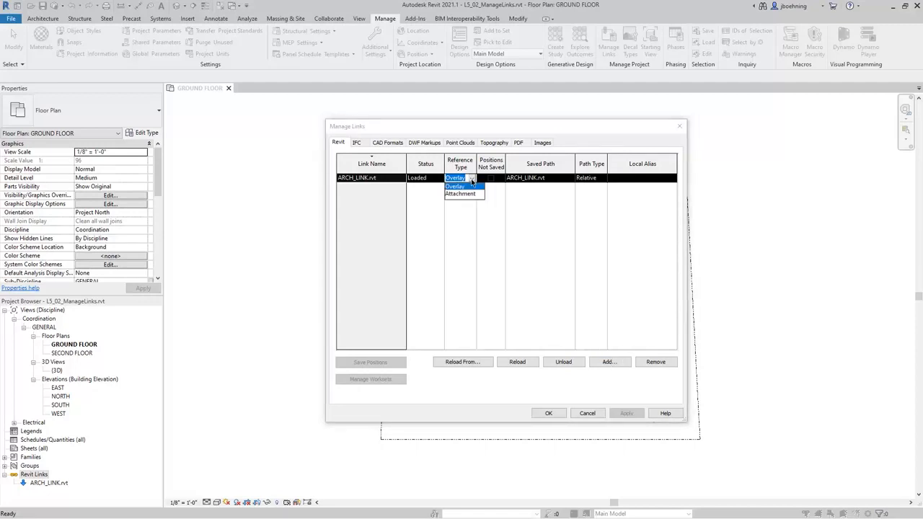
click(472, 181)
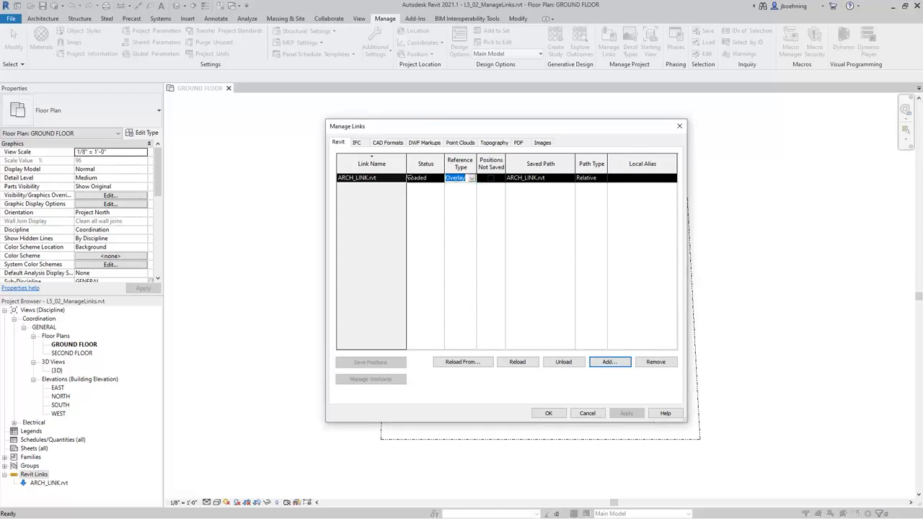
click(472, 179)
click(473, 194)
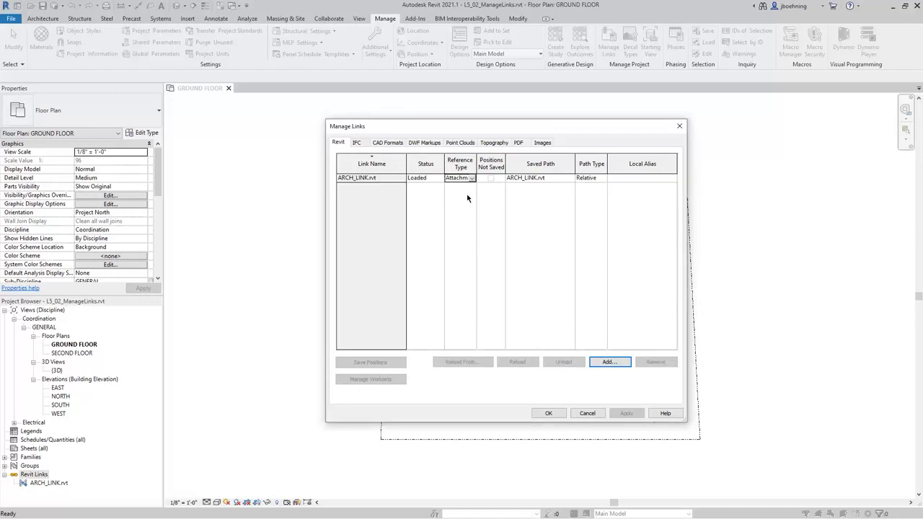
Step: Set the reference type of the ARCH_LINK.rvt link back to Overlay
click(473, 179)
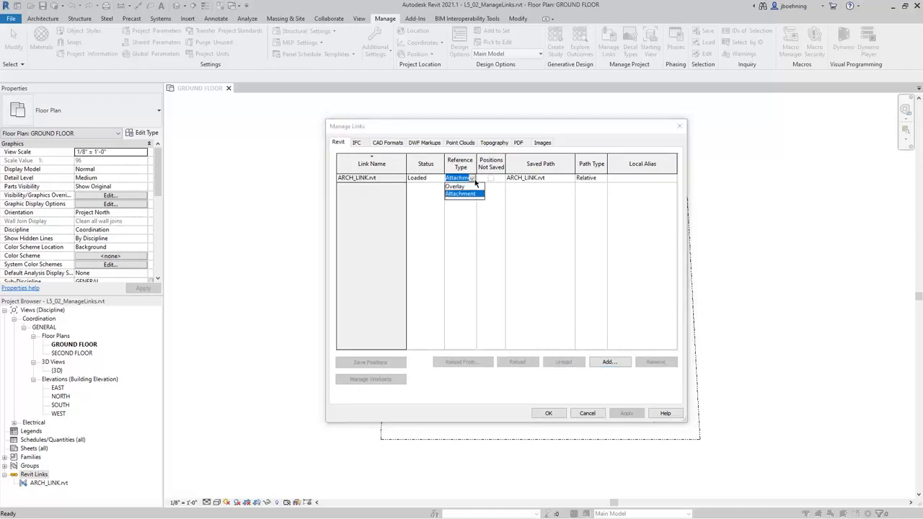
click(473, 187)
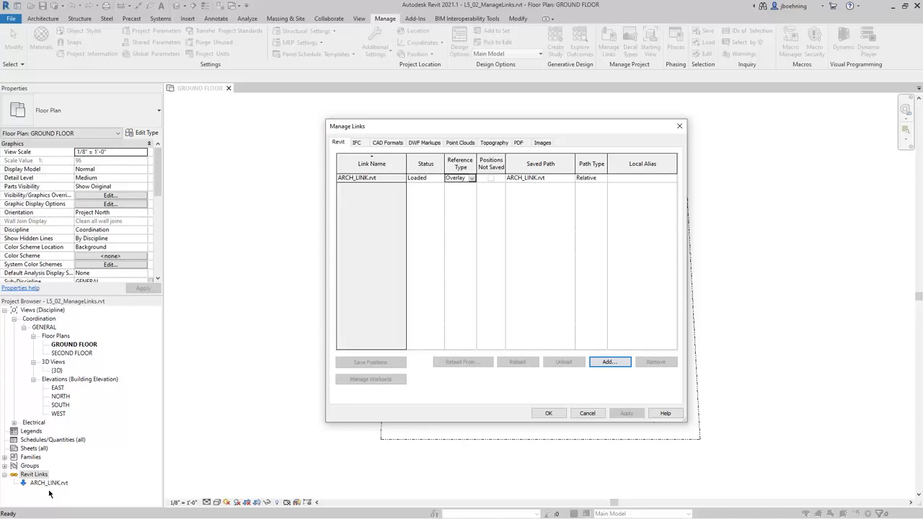
click(472, 178)
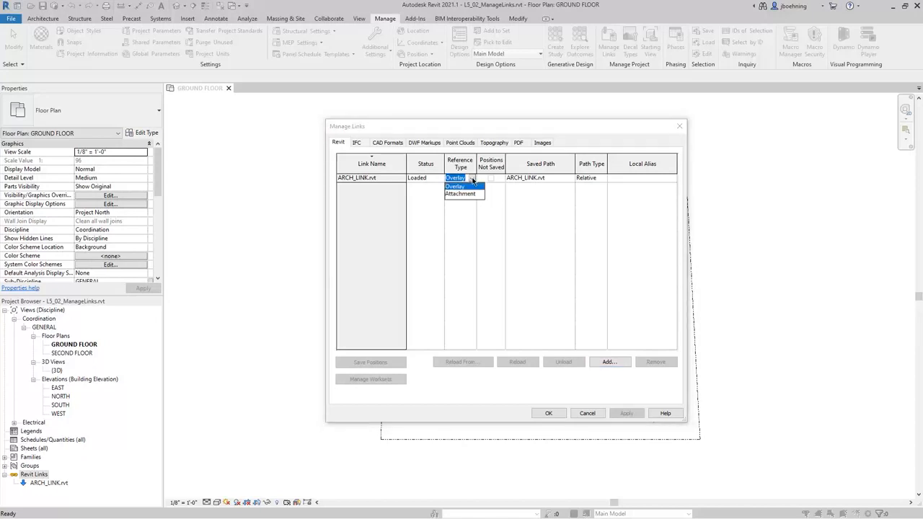
click(473, 180)
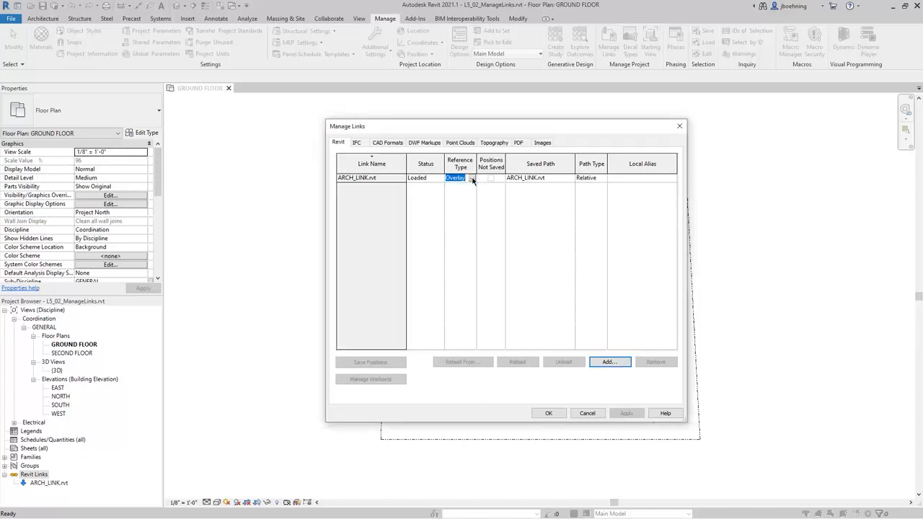
Step: Review the path type options for ARCH_LINK.rvt, keep Relative, and accept the link settings
click(600, 180)
click(603, 180)
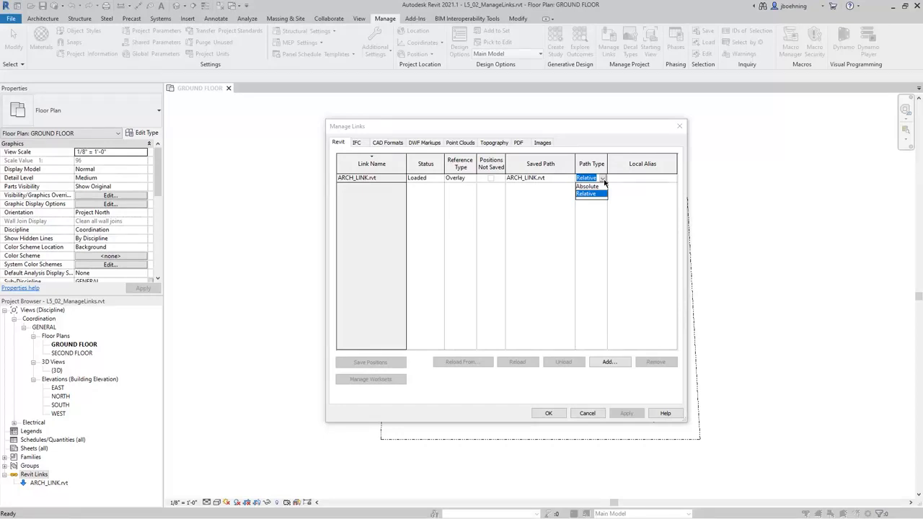
click(605, 182)
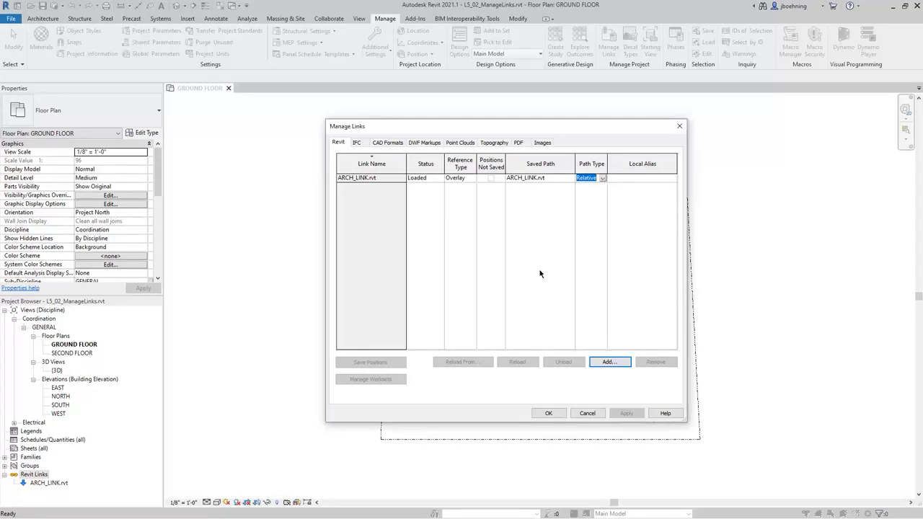
click(548, 413)
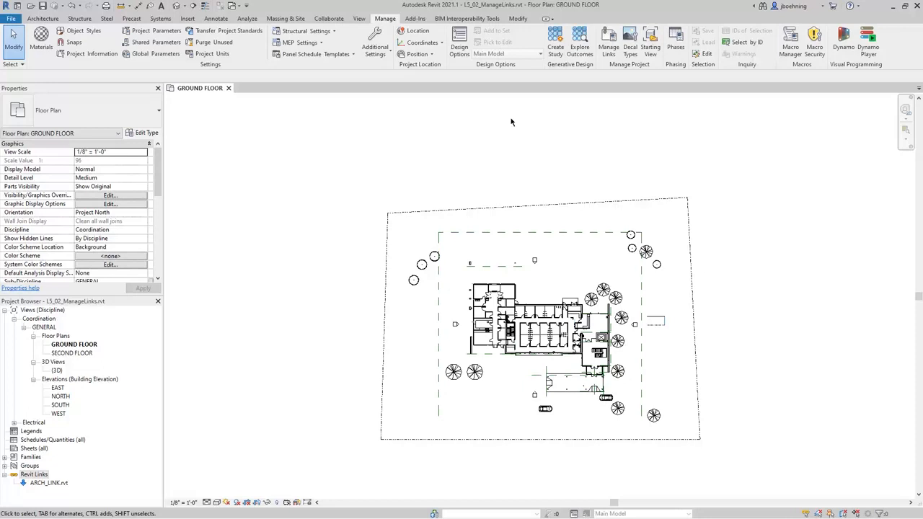
Step: Acquire the shared coordinates from the ARCH_LINK.rvt linked model
click(441, 44)
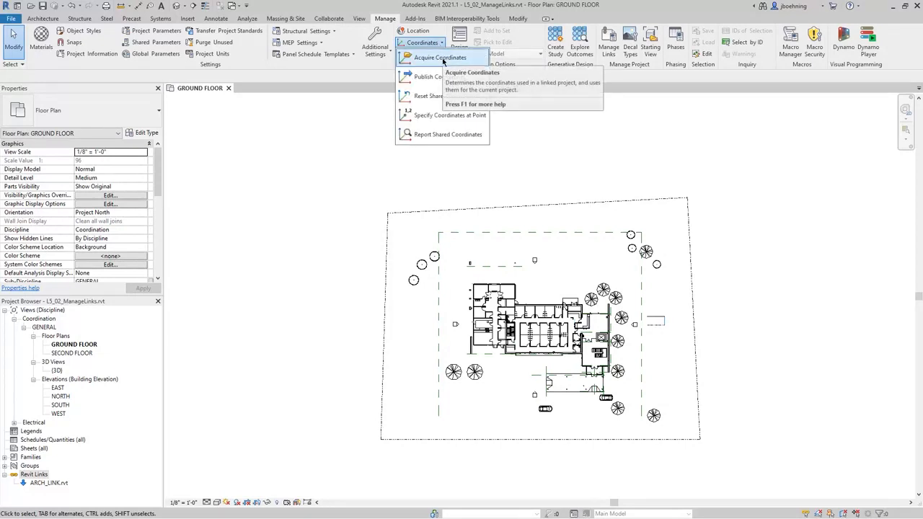
click(443, 58)
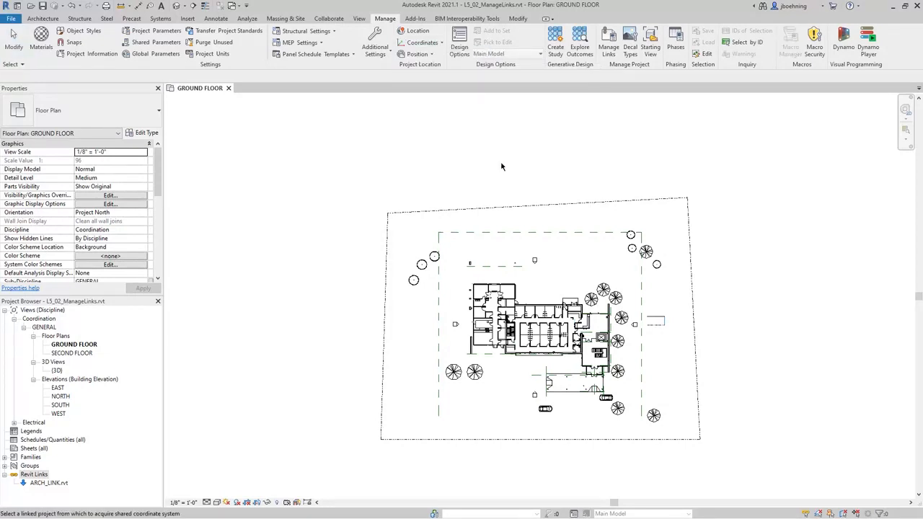
click(507, 209)
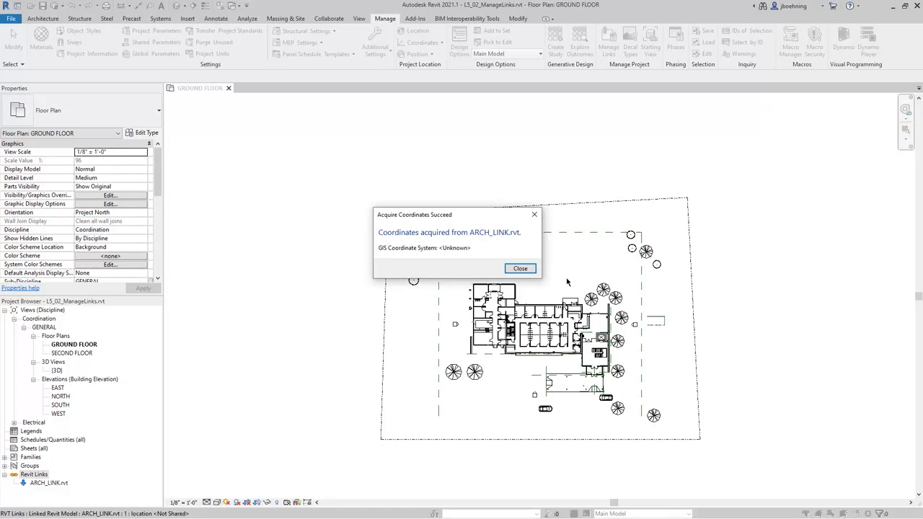
click(532, 271)
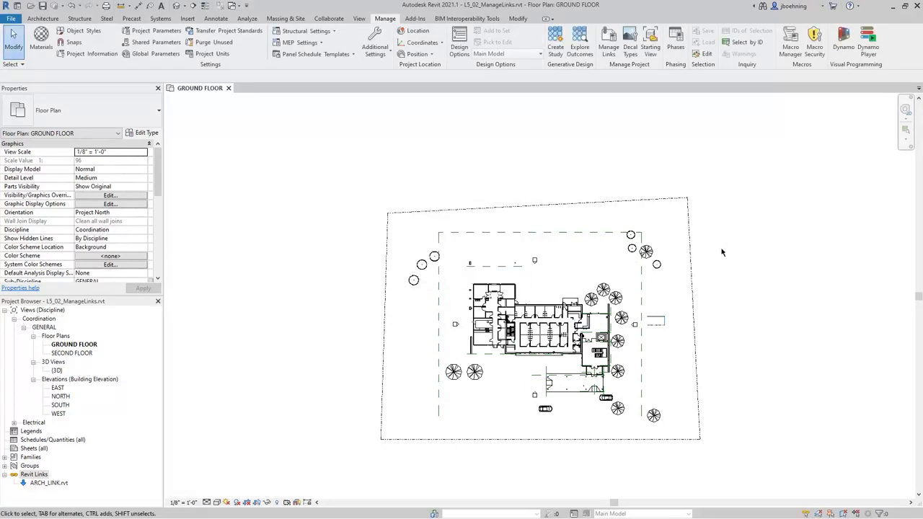